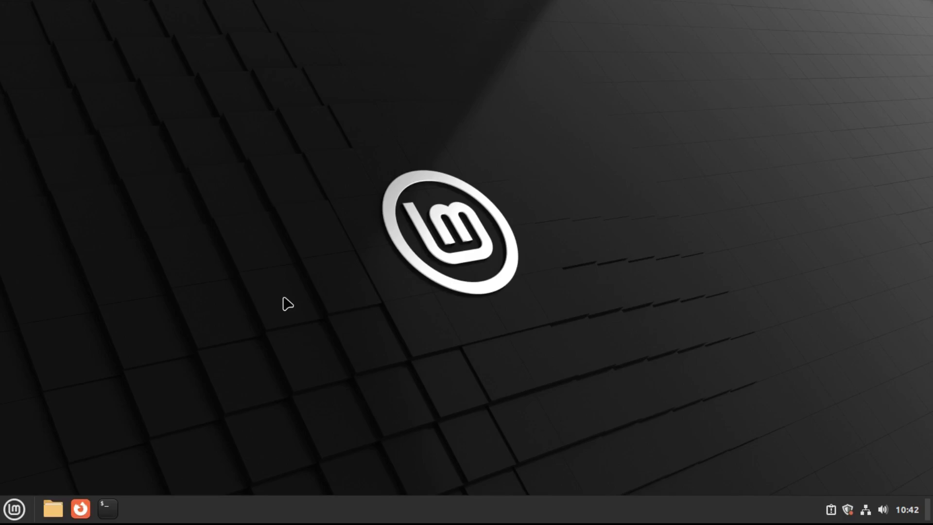
Step: Launch Update Manager from a menu search for 'upd' and install all 105 pending updates
left_click(15, 510)
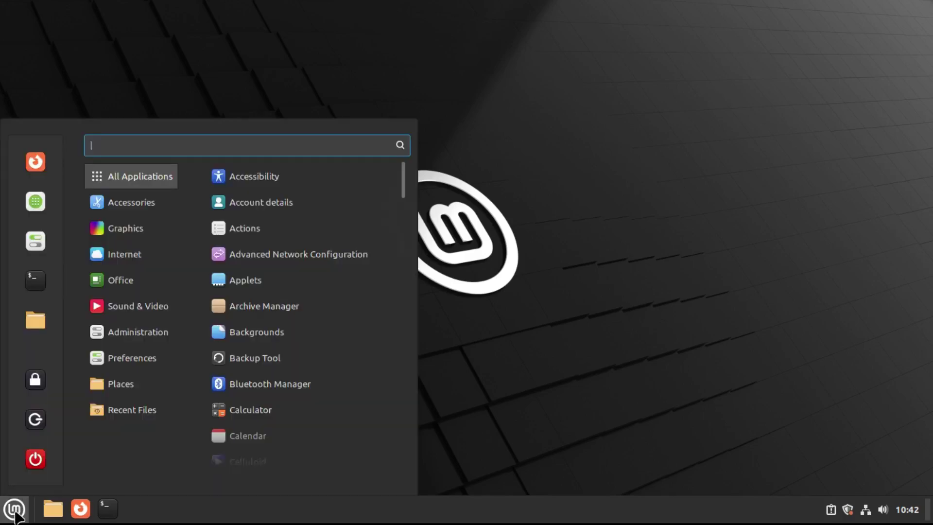
type("upd")
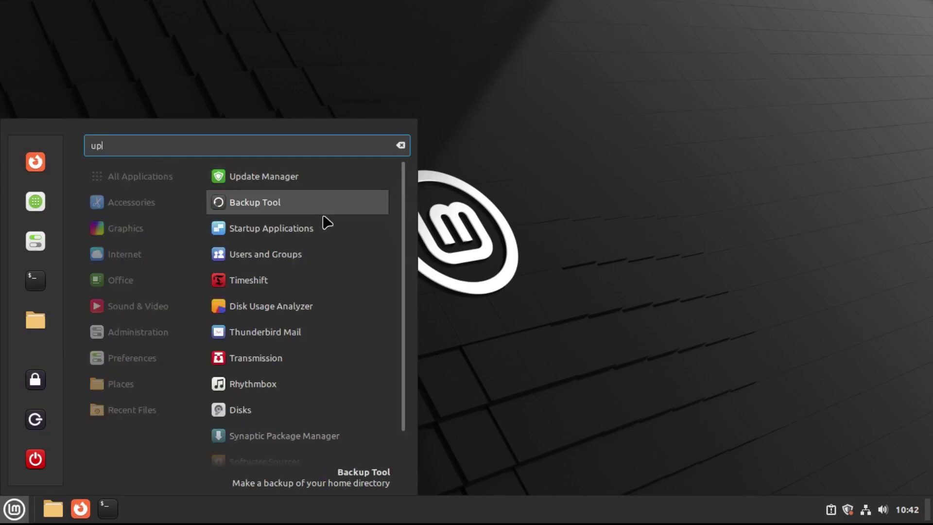
left_click(299, 181)
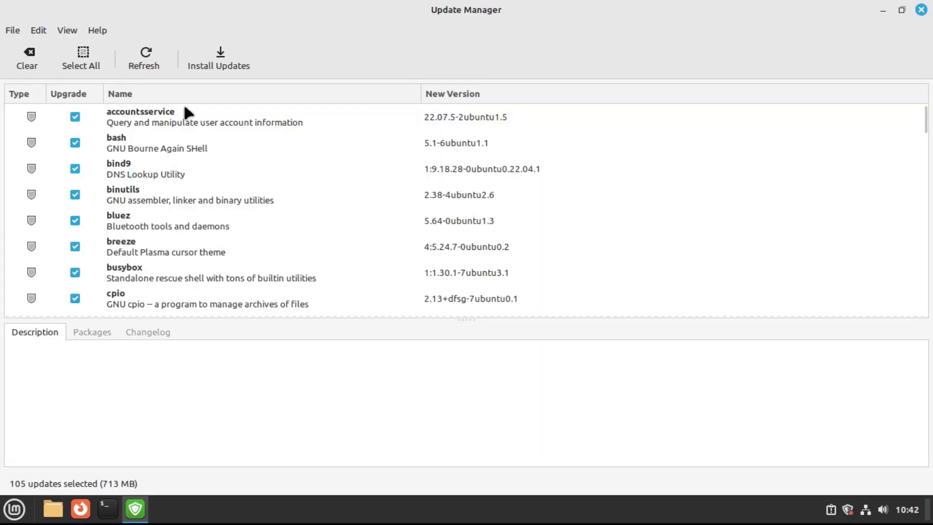
left_click(226, 62)
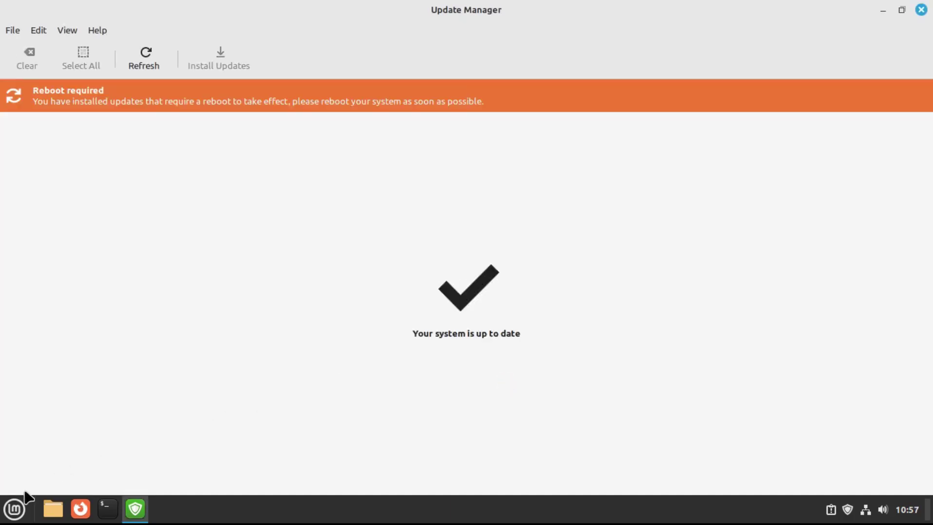
Step: Restart the computer from the menu's Quit options, then reopen the application menu after reboot
left_click(20, 509)
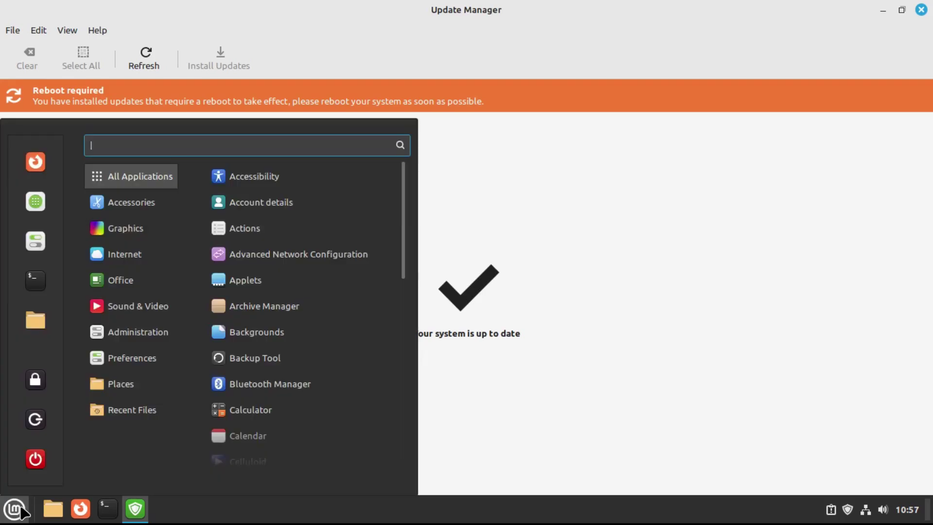
left_click(35, 457)
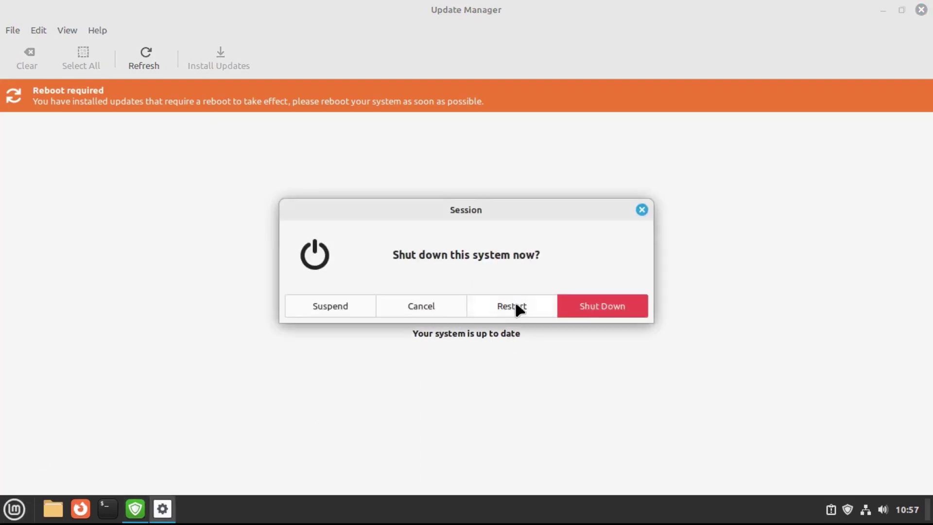
left_click(515, 304)
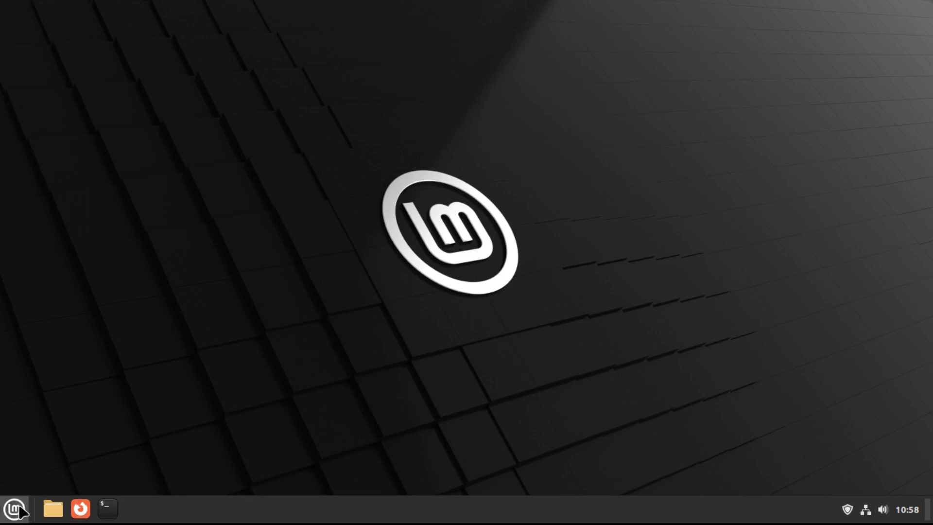
left_click(20, 510)
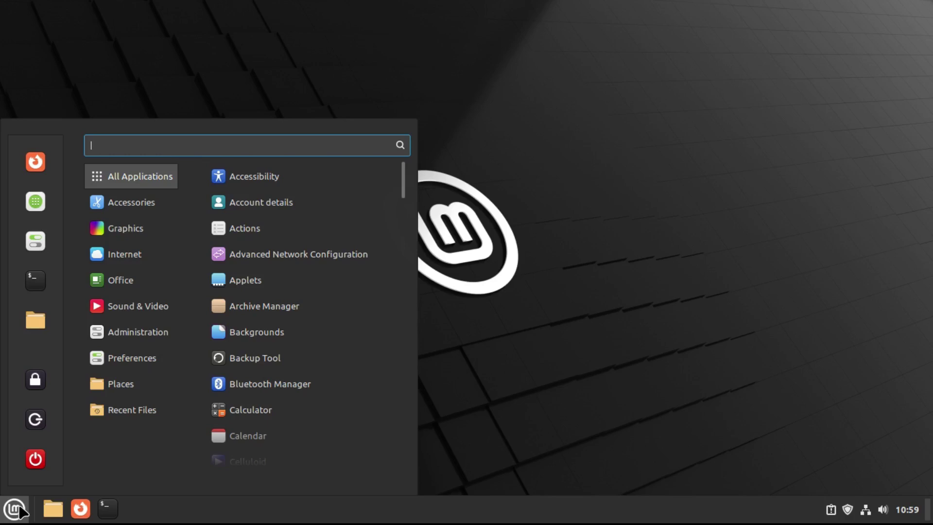
Step: Launch Timeshift and accept RSYNC, the vda3 location, daily snapshots and excluded home directories
type("tim")
left_click(287, 180)
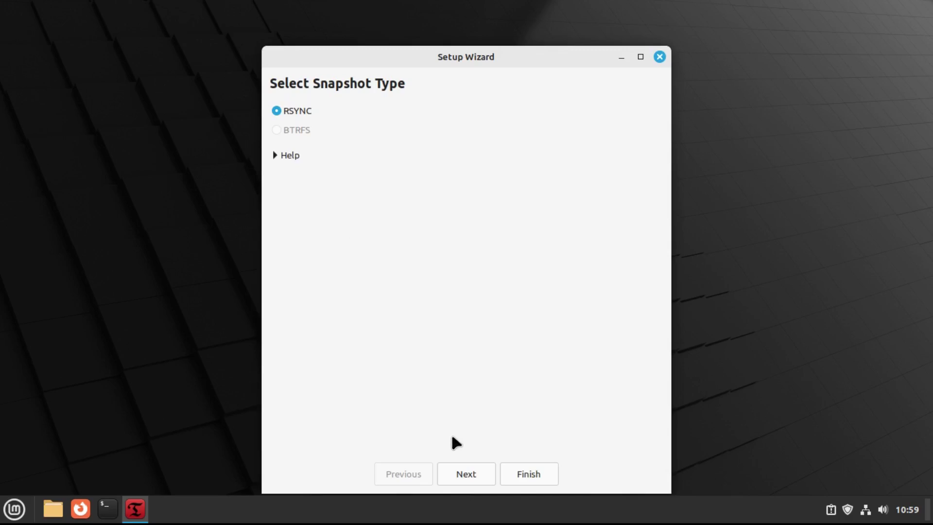
left_click(467, 467)
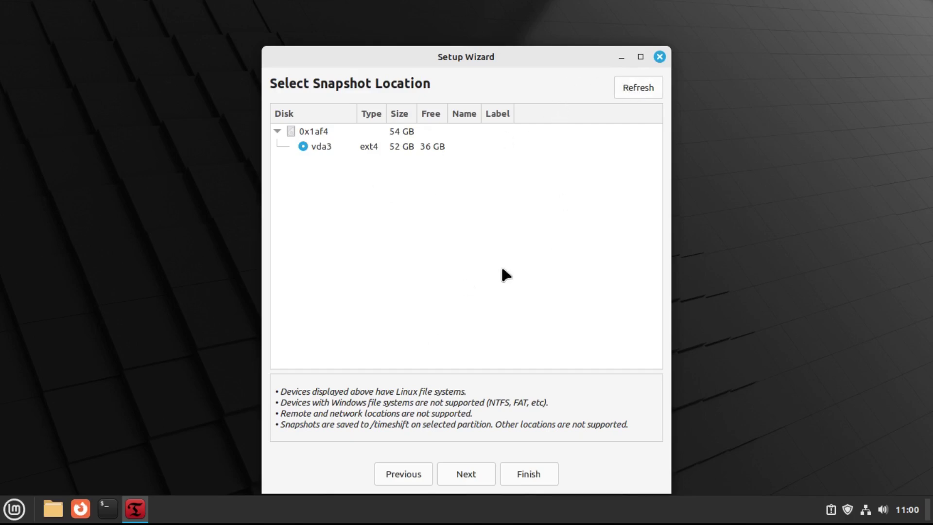
left_click(455, 475)
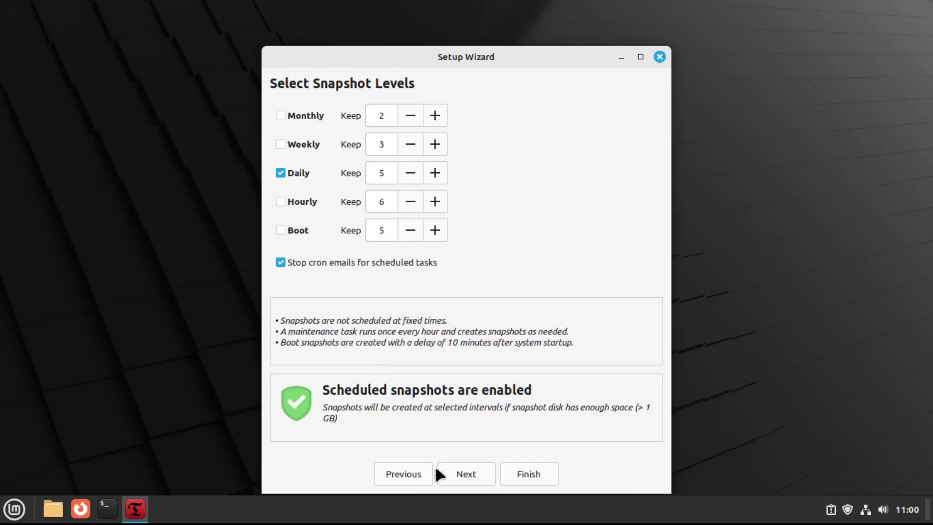
left_click(446, 471)
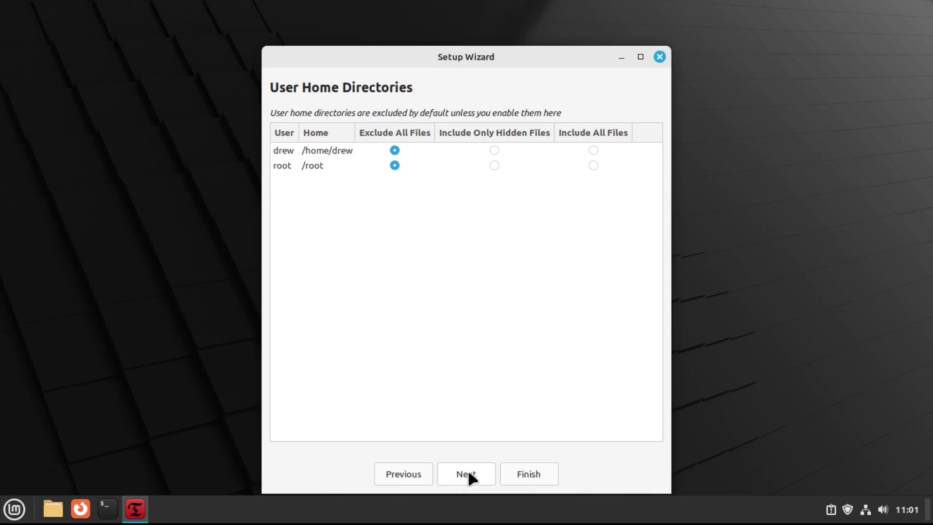
left_click(469, 474)
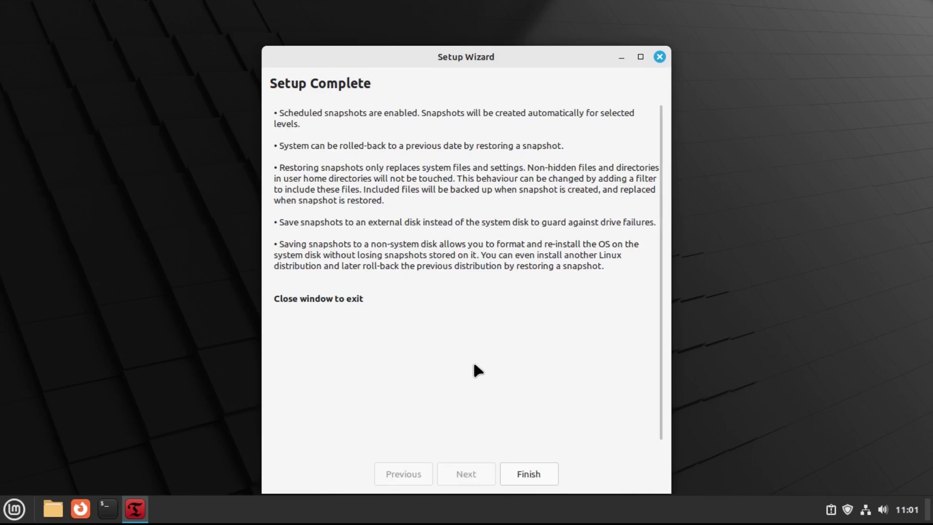
Step: Finish the setup wizard, create the first rsync system snapshot, and close Timeshift once done
left_click(529, 474)
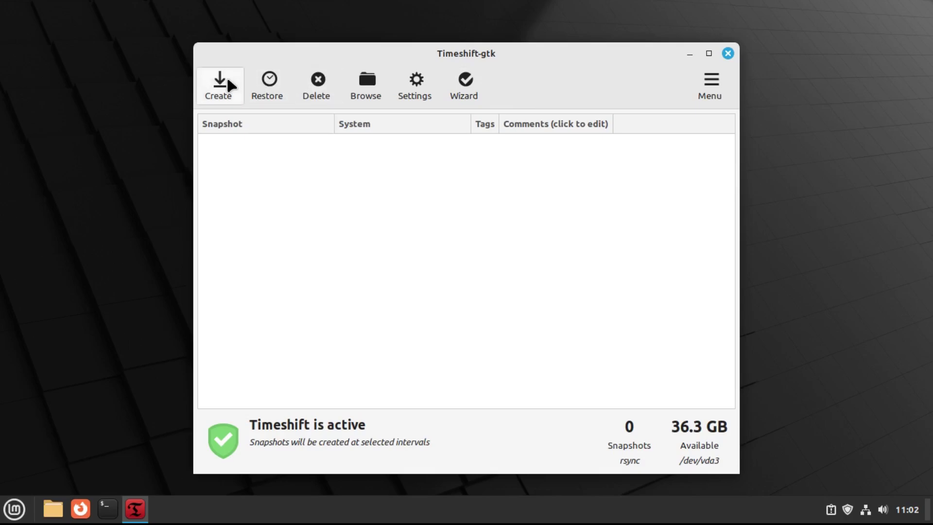
left_click(220, 92)
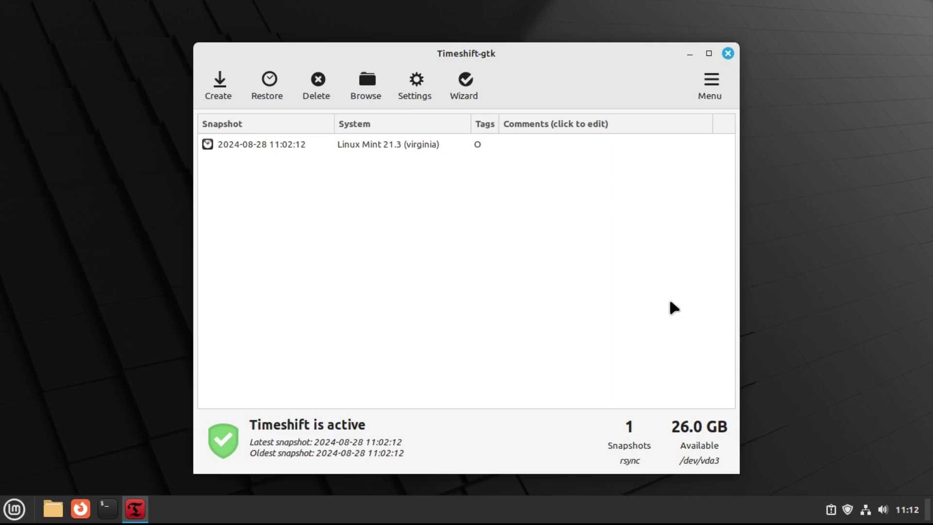
left_click(727, 53)
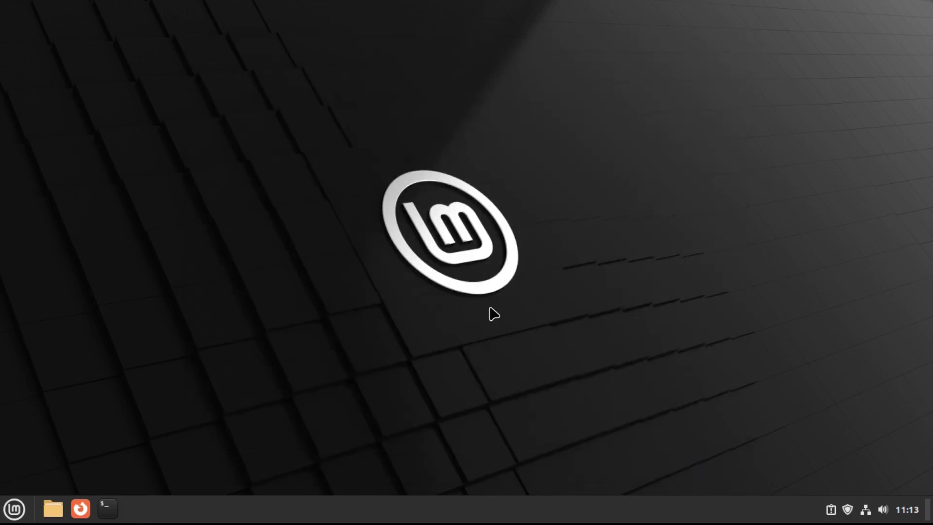
Step: In a new terminal, install mintupgrade via 'sudo apt install' and launch it with 'sudo mintupgrade'
left_click(108, 509)
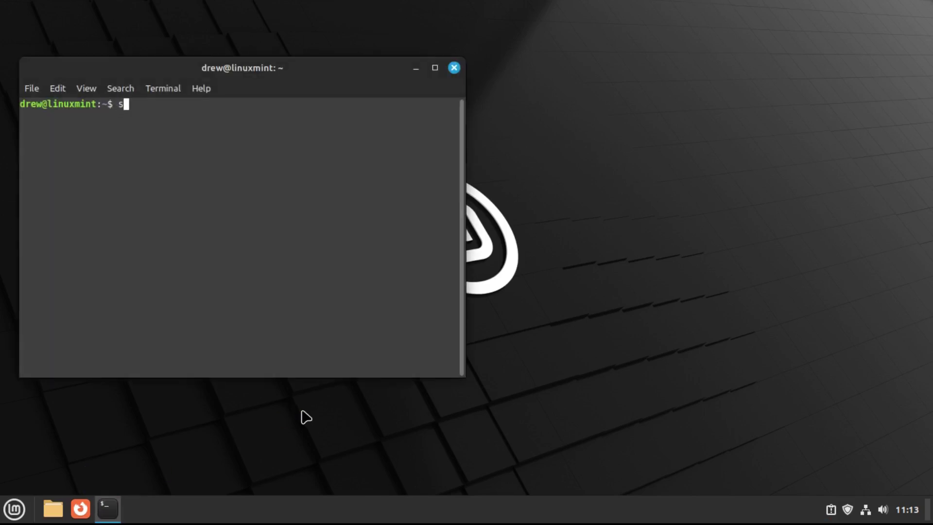
type("udo apt inst")
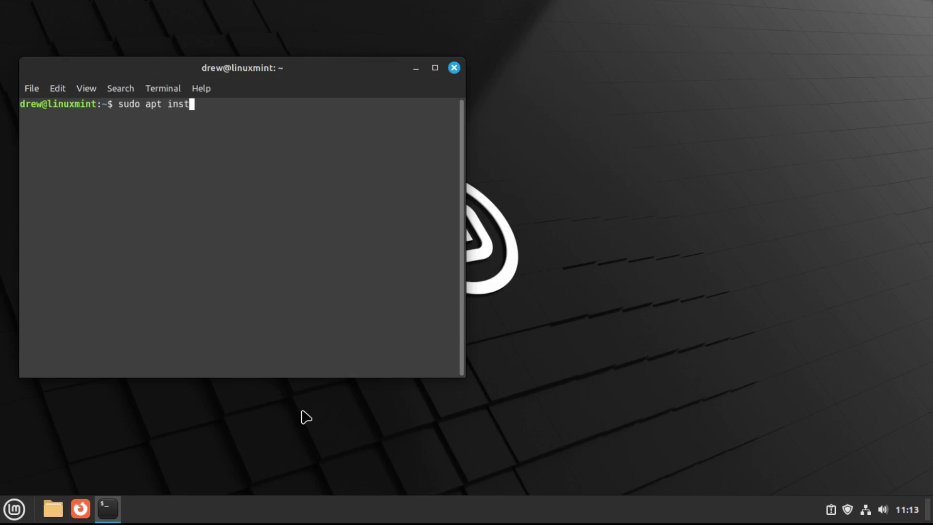
type("all mintupgrade")
key("Return")
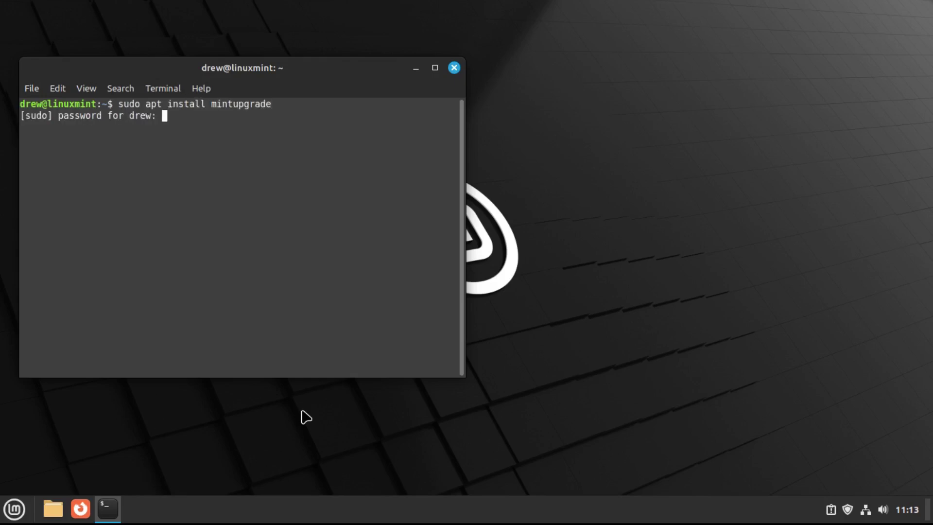
type("**************")
key("Return")
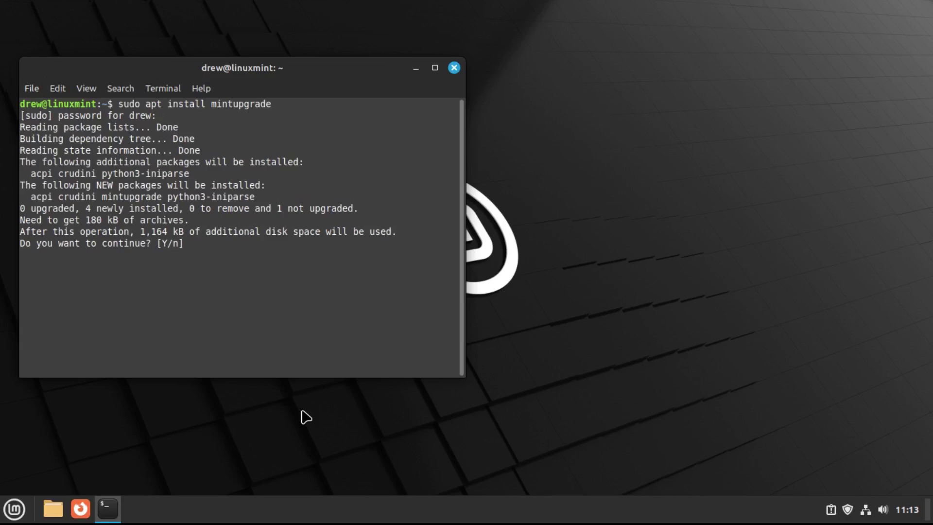
key("Return")
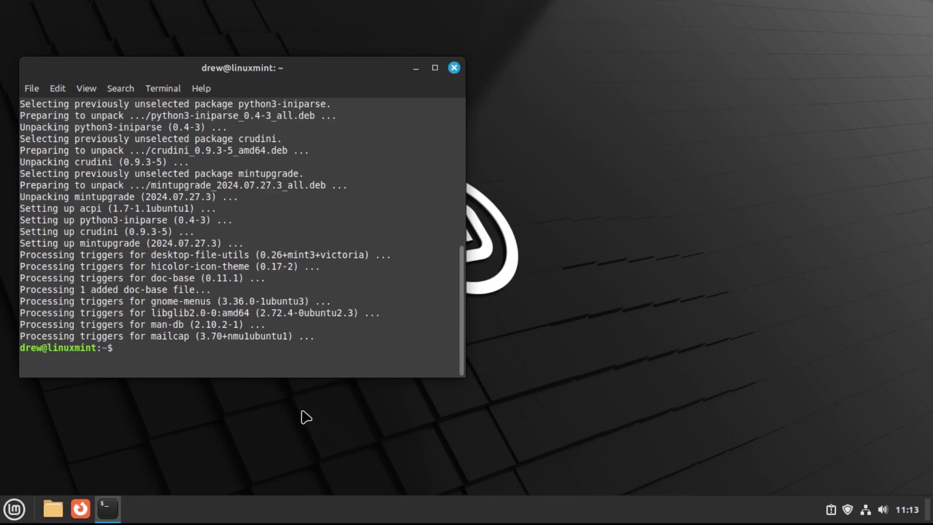
type("sudo mintupgrade")
key("Return")
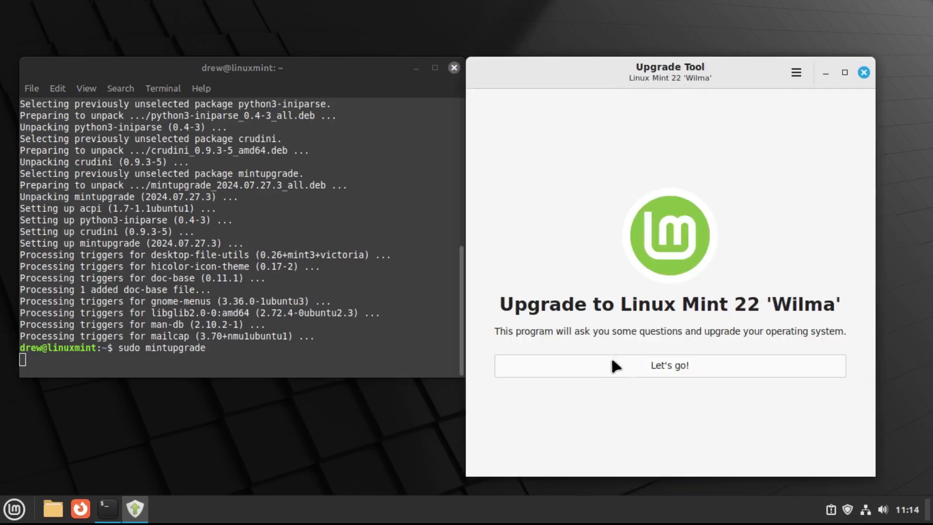
Step: Start the upgrade to Linux Mint 22 'Wilma' and acknowledge the Phase 1 and Phase 2 checks
left_click(635, 369)
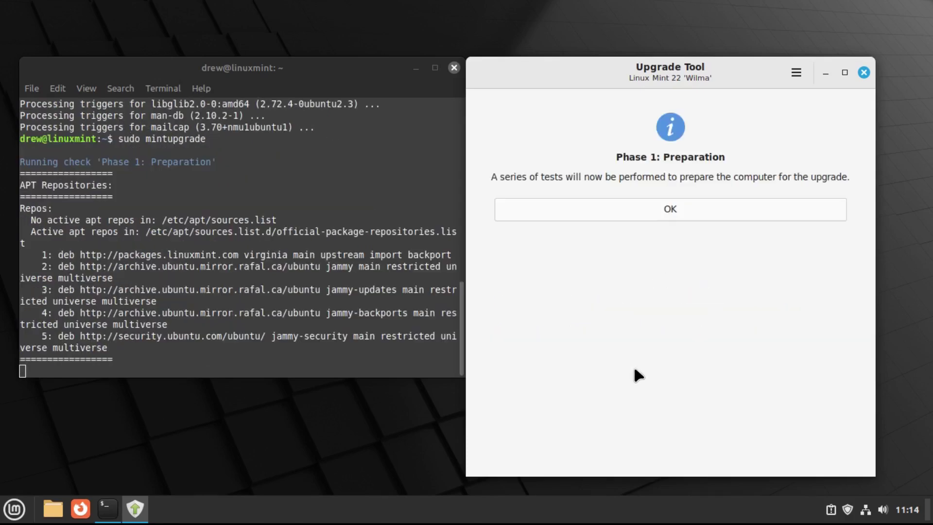
left_click(647, 208)
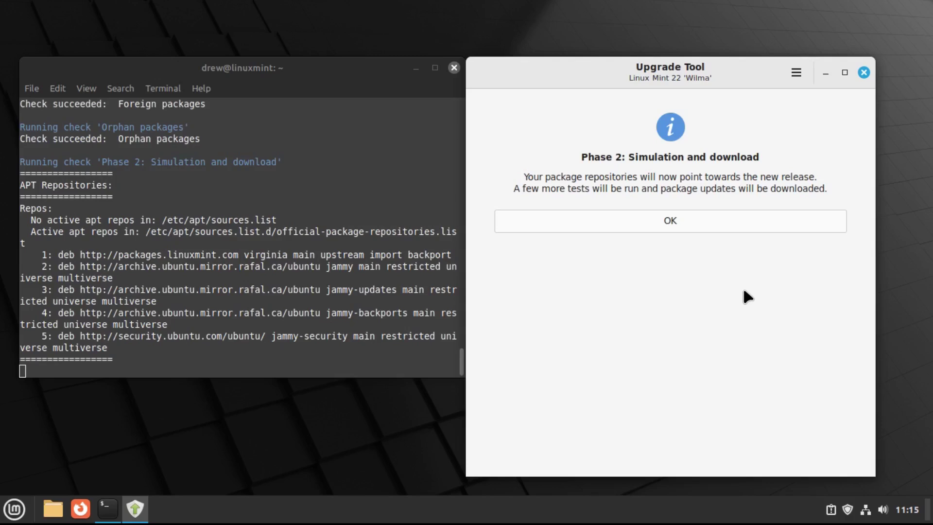
left_click(664, 223)
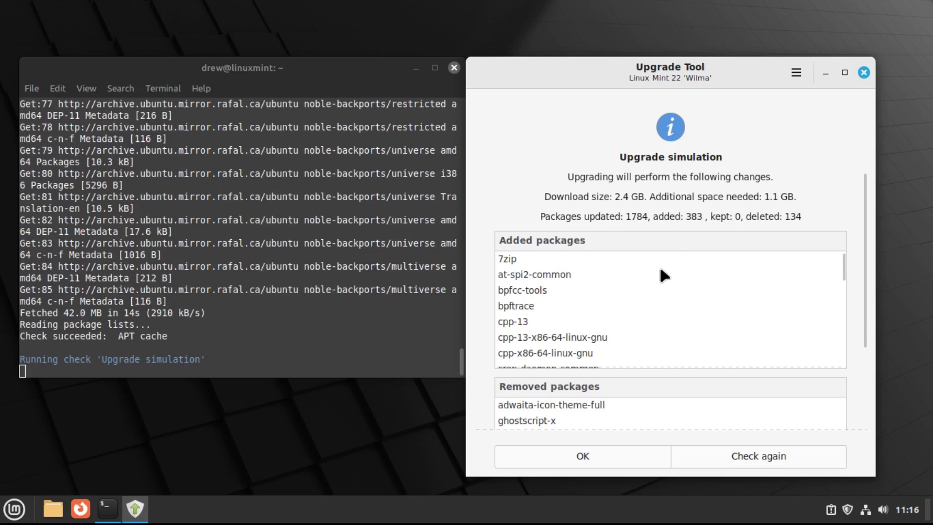
Step: Review the upgrade simulation package lists and accept them to download the packages
scroll(851, 375, "down", 3)
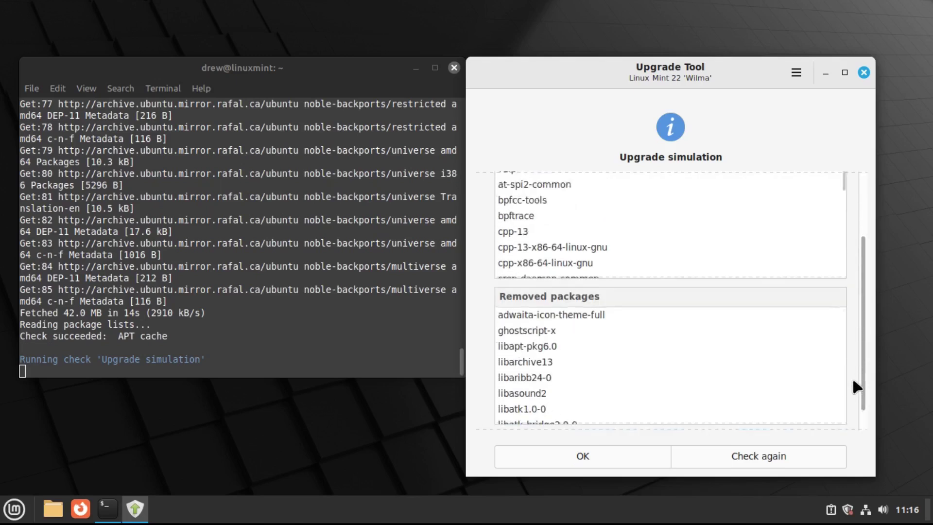
scroll(750, 390, "down", 10)
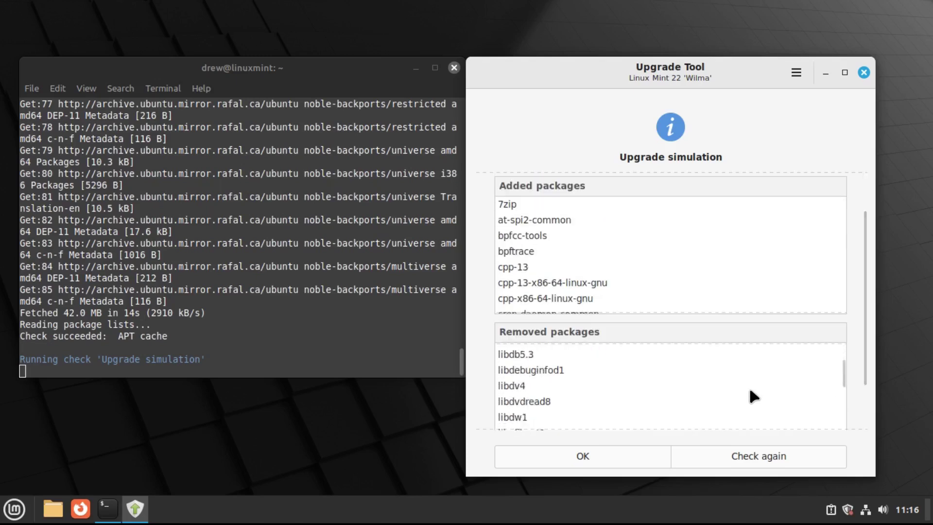
scroll(749, 391, "down", 10)
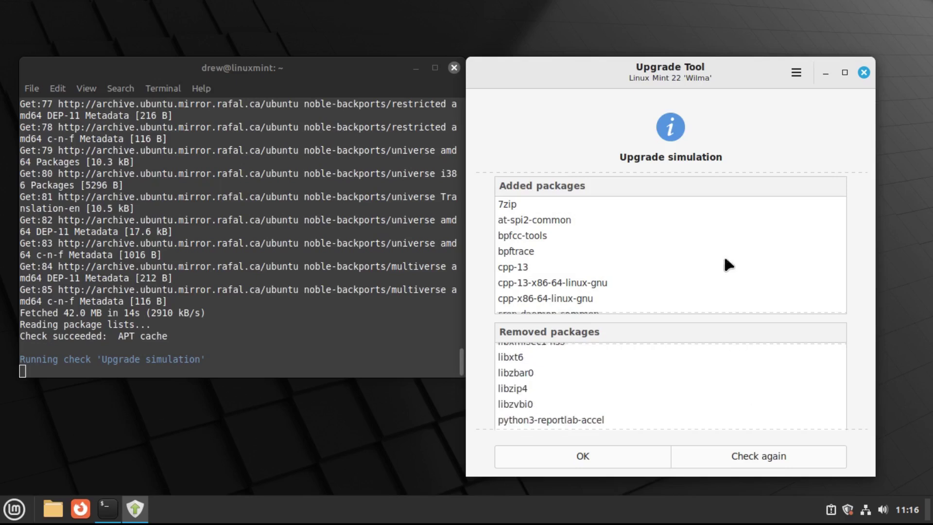
scroll(721, 268, "down", 10)
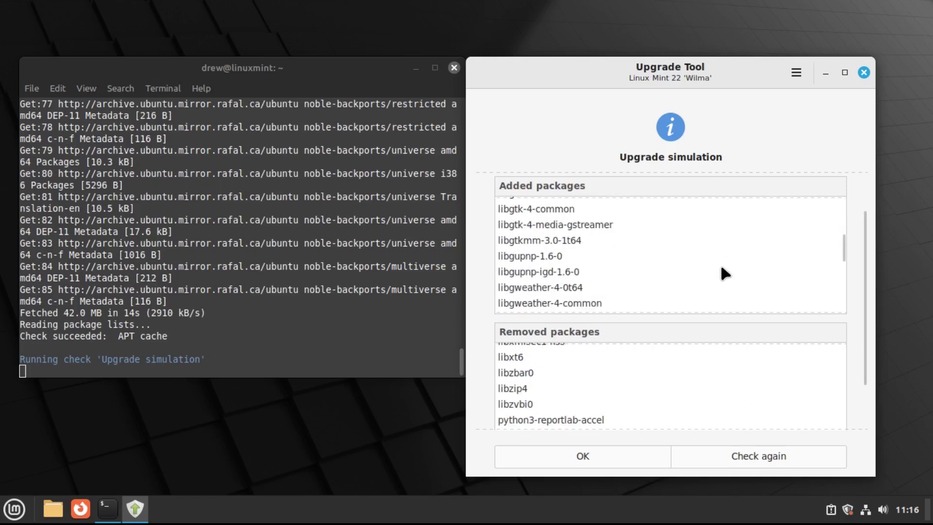
scroll(646, 389, "down", 3)
left_click(599, 459)
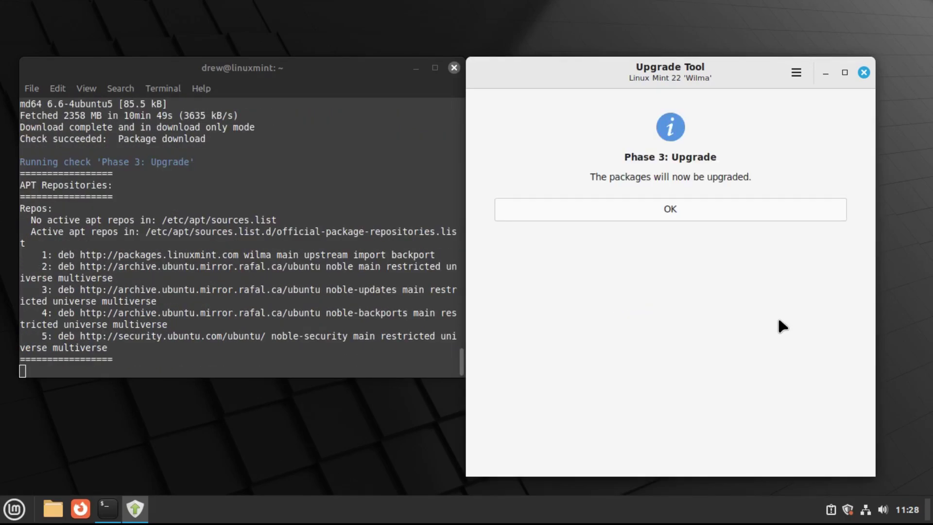
Step: Run Phase 3 package upgrade, then fix the foreign packages by downgrading them to official versions
left_click(692, 211)
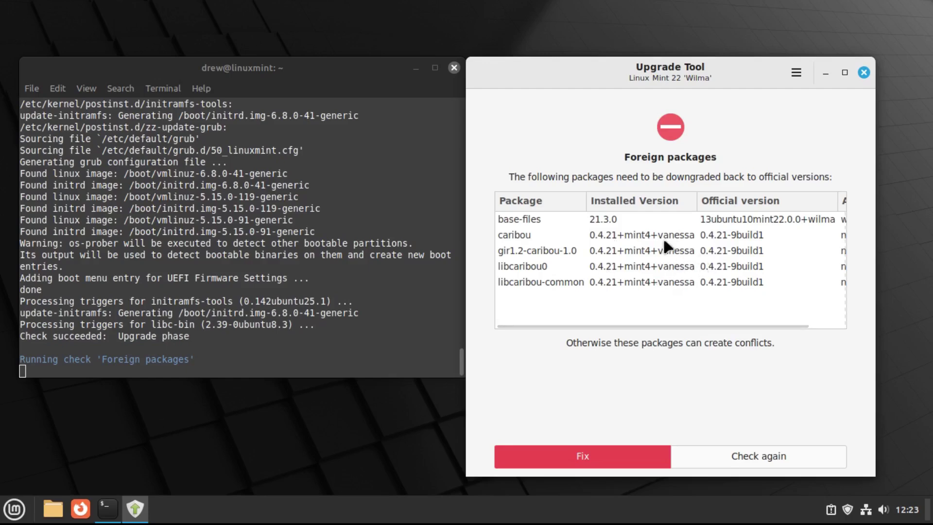
left_click(606, 455)
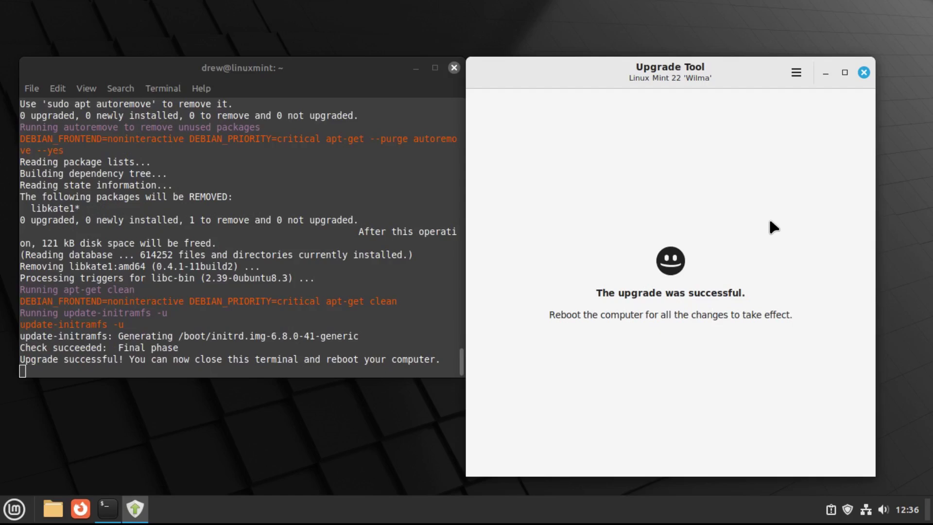
Step: Reboot from the menu's Quit options, ignoring the warning that the upgrade tool is still running
left_click(14, 509)
left_click(36, 465)
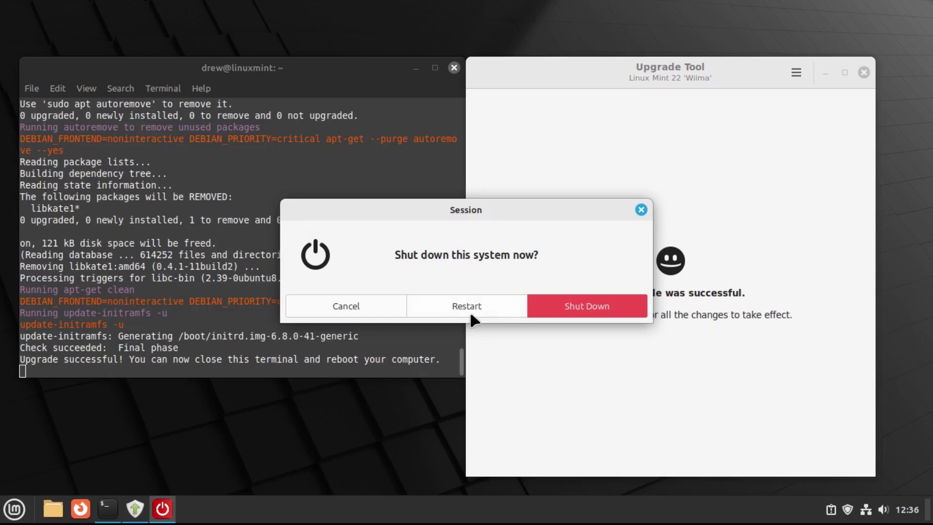
left_click(470, 314)
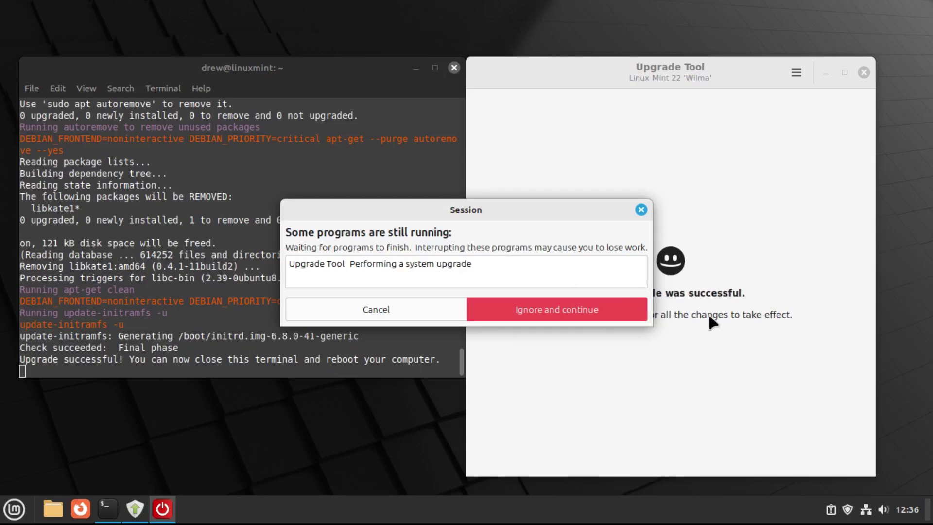
left_click(550, 306)
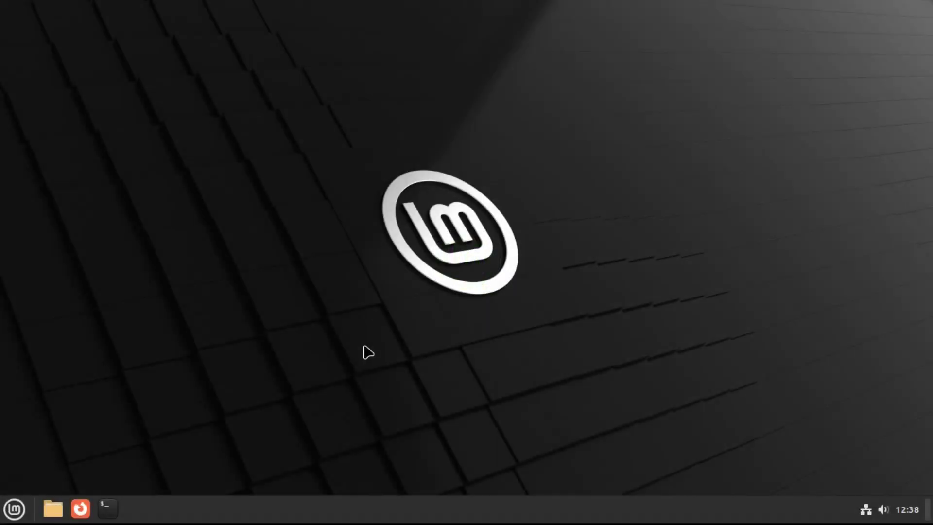
left_click(15, 511)
left_click(37, 246)
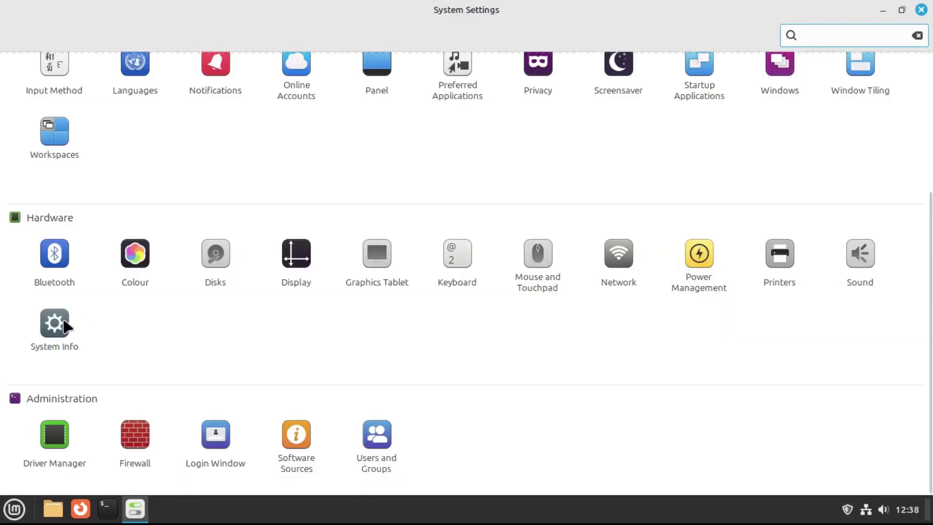
left_click(61, 326)
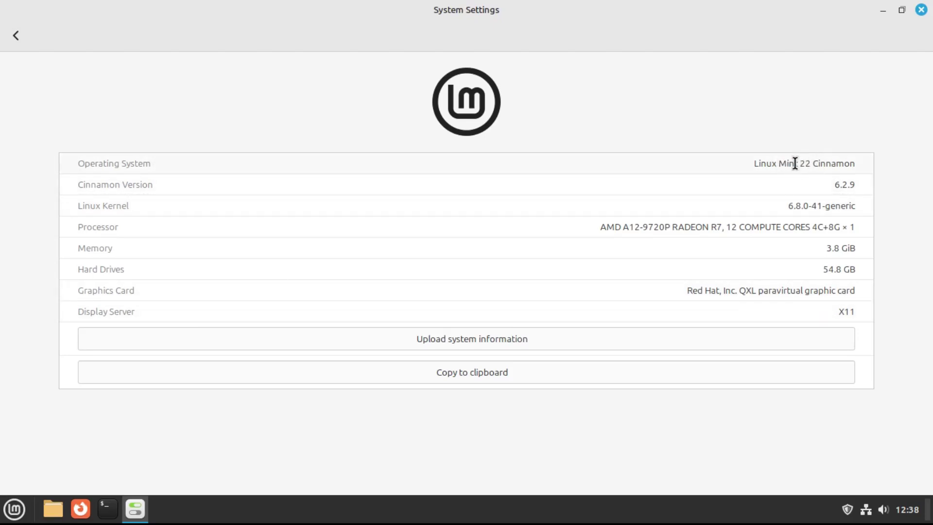
key("alt+F4")
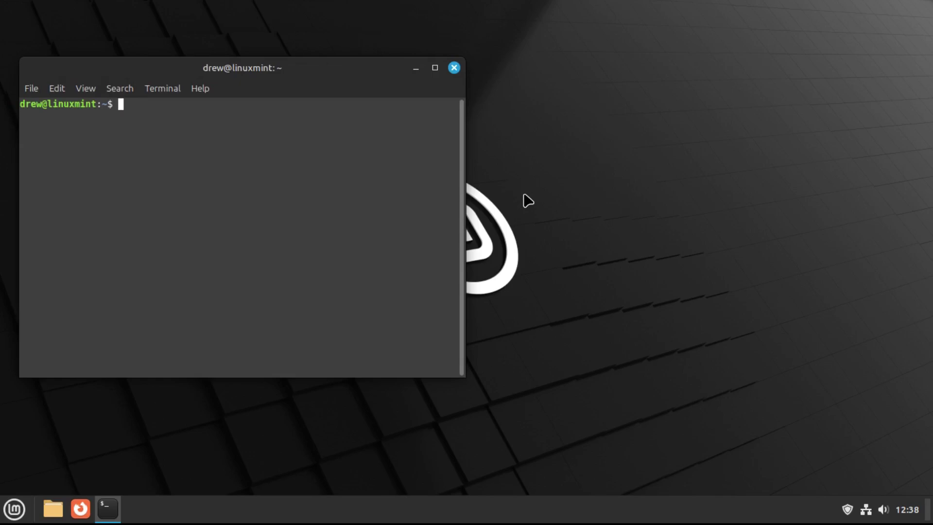
Step: Uninstall the mintupgrade package with sudo apt remove, entering the administrator password
type("sudo apt removr")
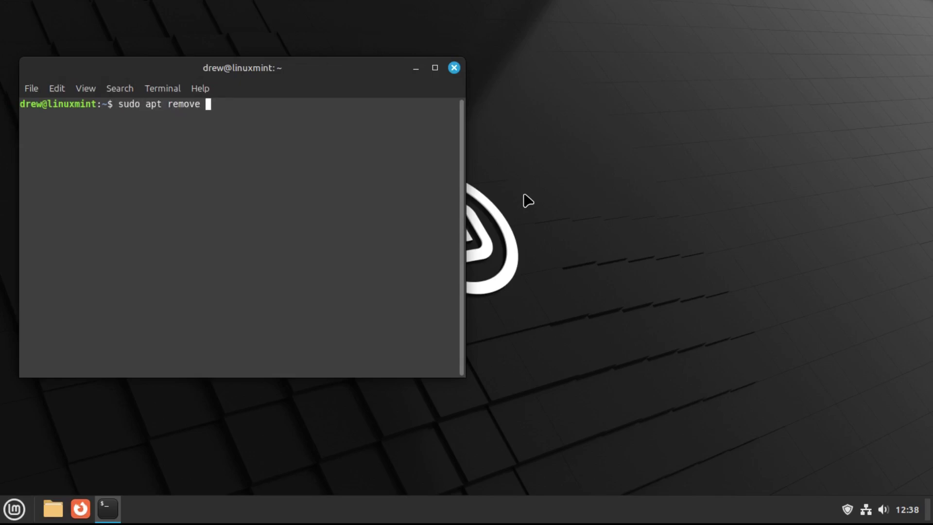
type(" mintupgrade")
key("Return")
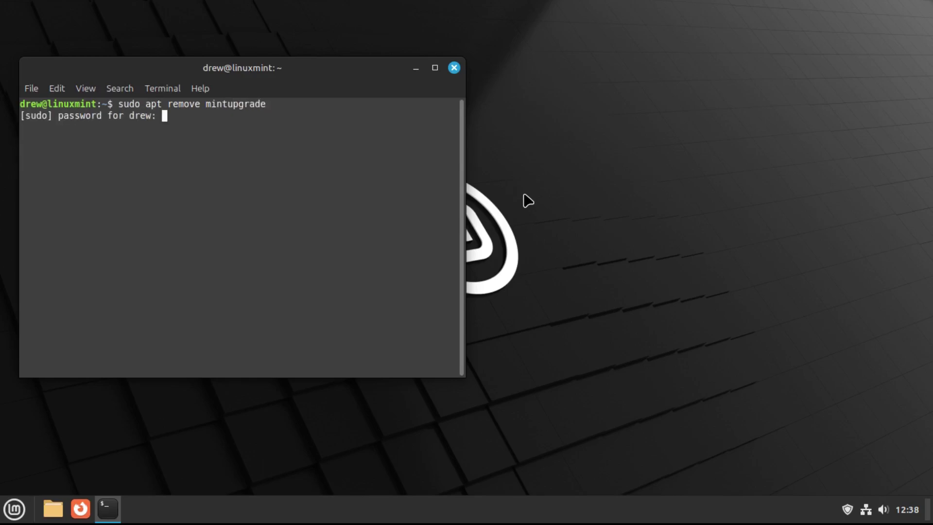
type("**********")
key("Return")
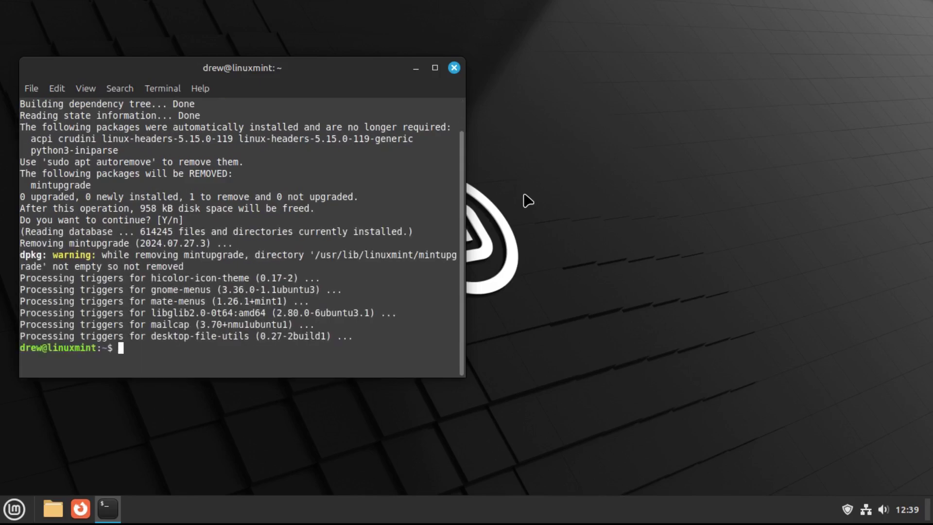
Step: Run 'sudo apt autoremove' and confirm removing the 5 leftover packages (103 MB)
type("sudo apt autoremove")
key("Return")
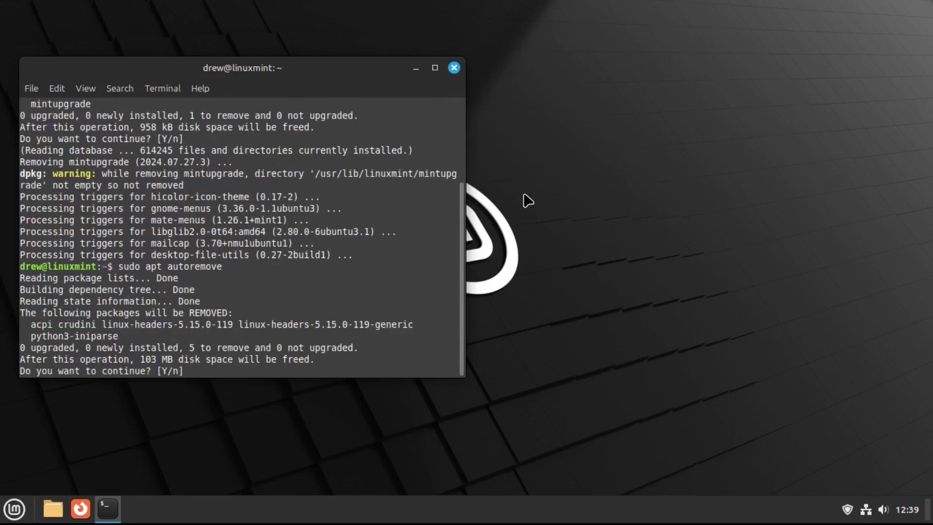
key("Return")
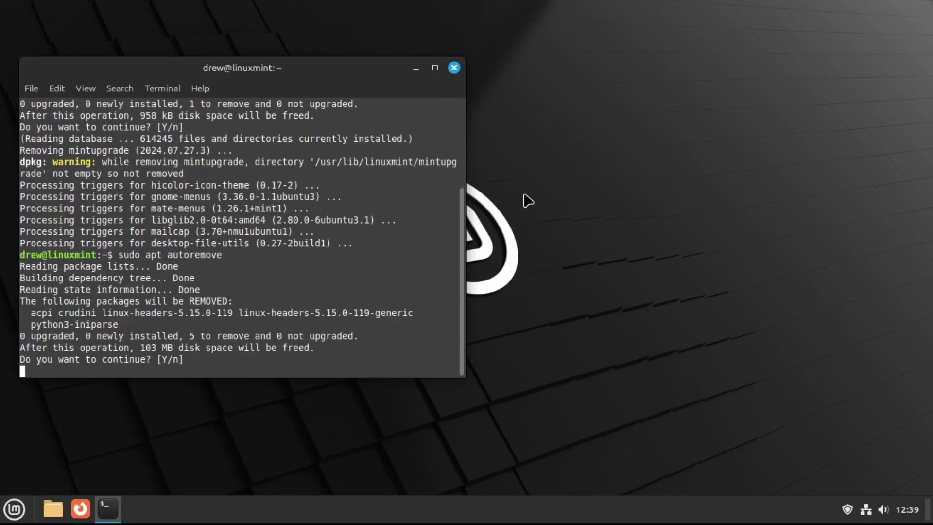